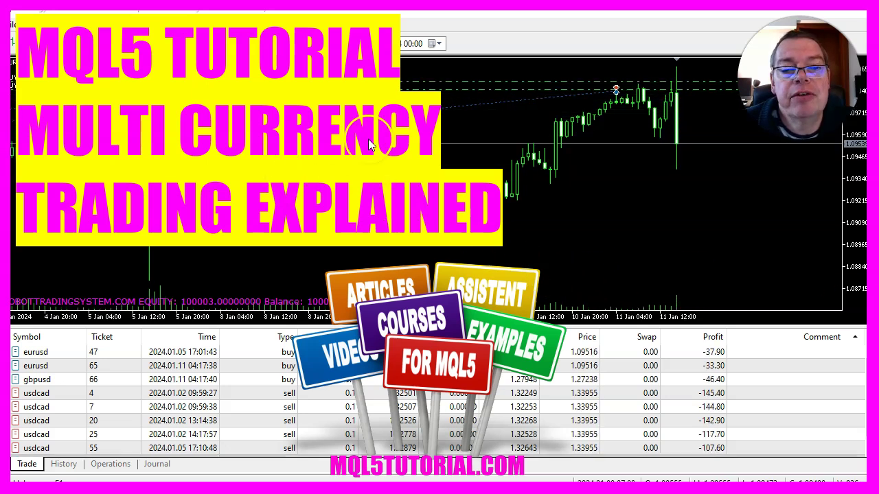
Step: Select the USDCAD sell (ticket 7) and EURUSD (ticket 65) positions in the trade list
click(55, 409)
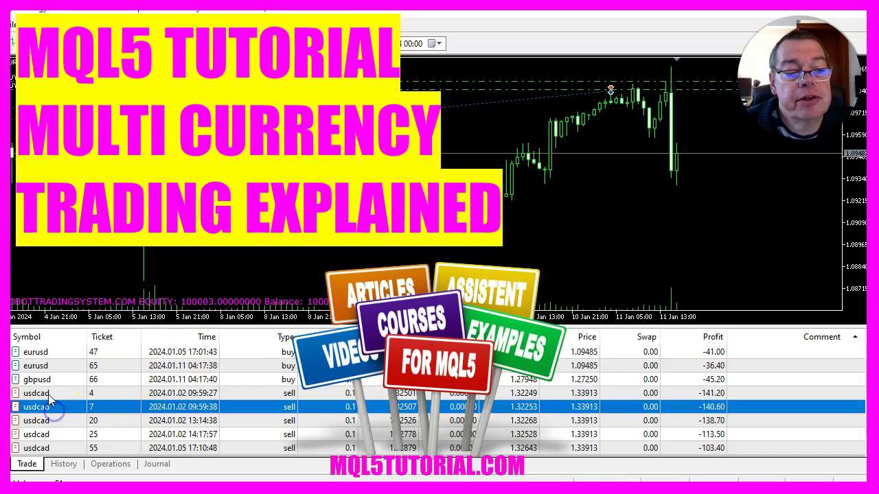
click(47, 370)
click(45, 409)
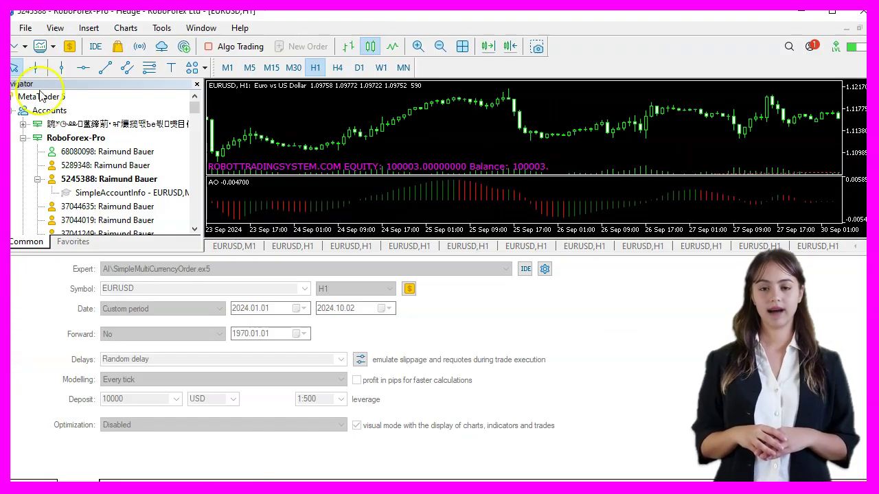
Step: Open SimpleMultiCurrencyOrder.mq5 in MetaEditor and scroll to the top of the code
click(95, 47)
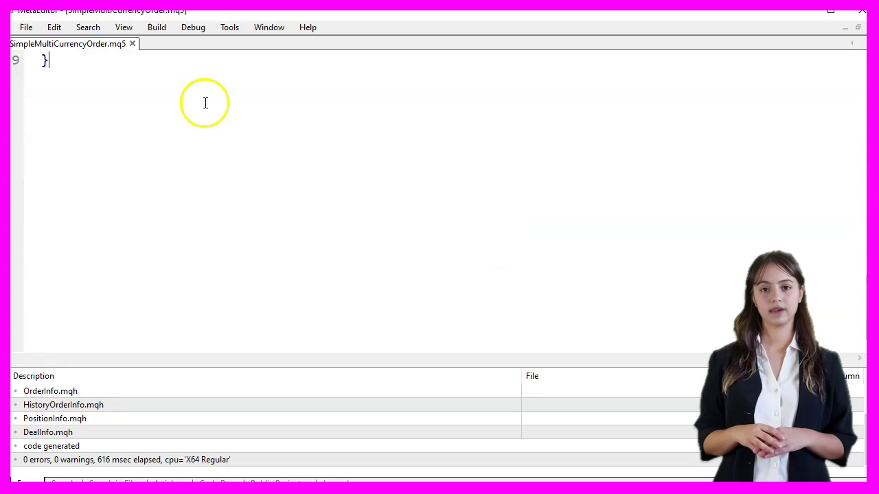
scroll(245, 153, up, 15)
scroll(245, 153, up, 15)
scroll(238, 152, up, 1)
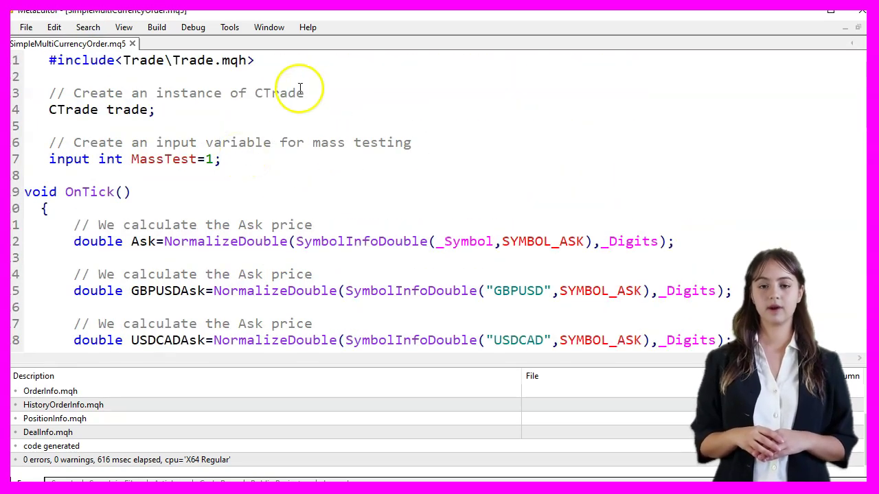
Step: Highlight the Trade.mqh include, the CTrade instance declaration and the MassTest input lines
drag(279, 54, 129, 44)
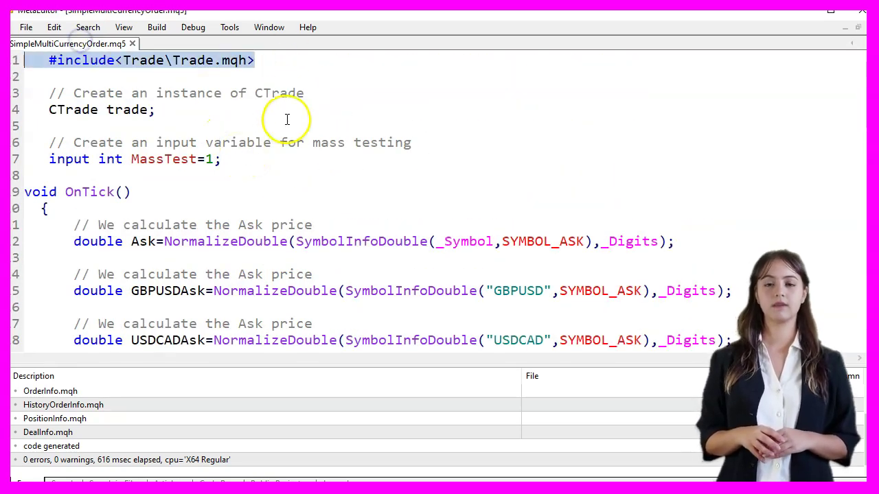
drag(176, 116, 32, 97)
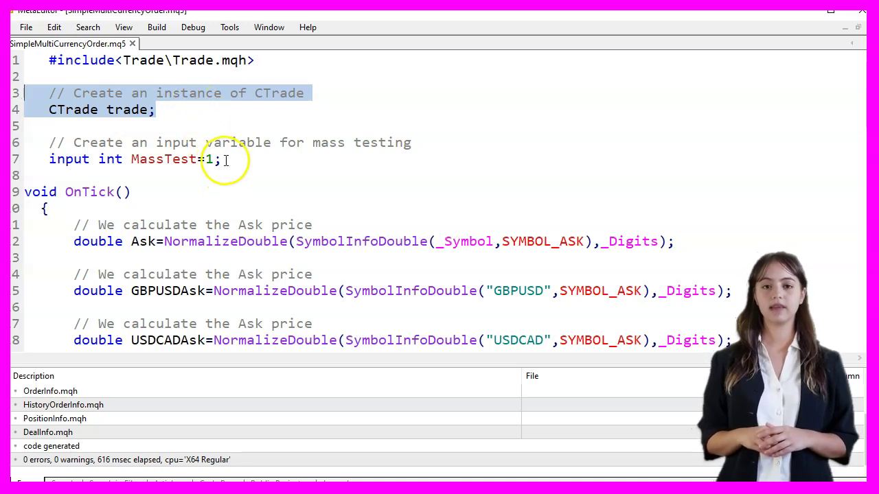
drag(225, 160, 57, 131)
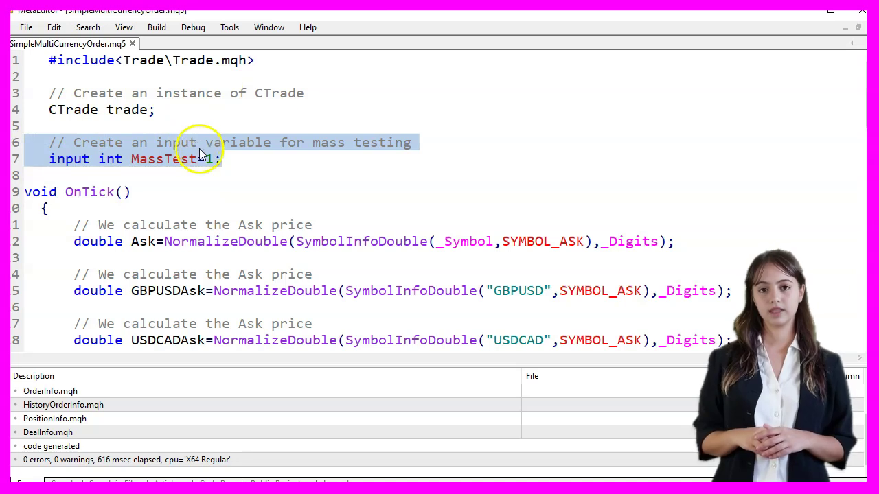
scroll(201, 153, down, 1)
drag(152, 141, 21, 129)
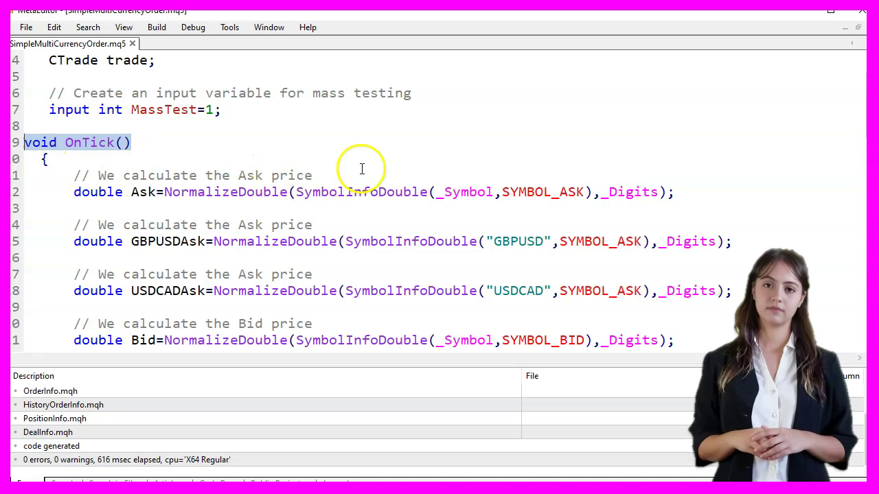
mouse_move(685, 188)
mouse_down()
mouse_move(36, 188)
mouse_move(12, 177)
mouse_up()
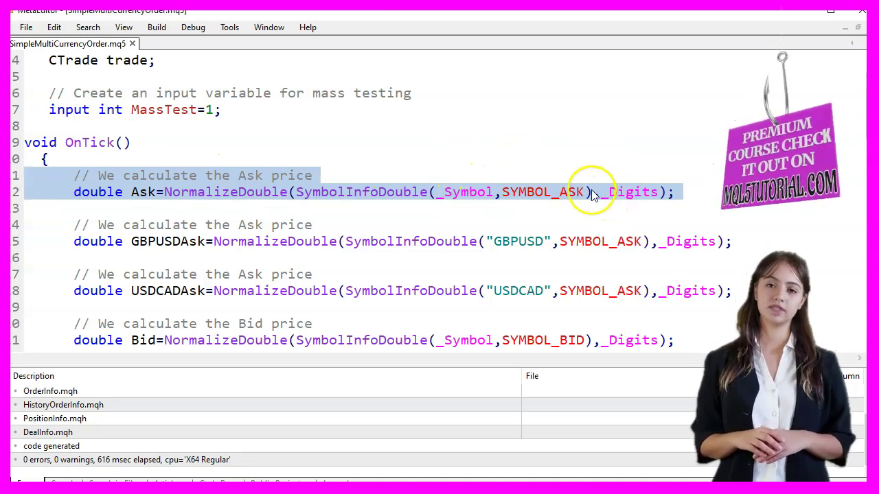
scroll(592, 194, down, 1)
mouse_move(724, 192)
mouse_down()
mouse_move(488, 193)
mouse_move(269, 173)
mouse_move(75, 190)
mouse_move(32, 176)
mouse_up()
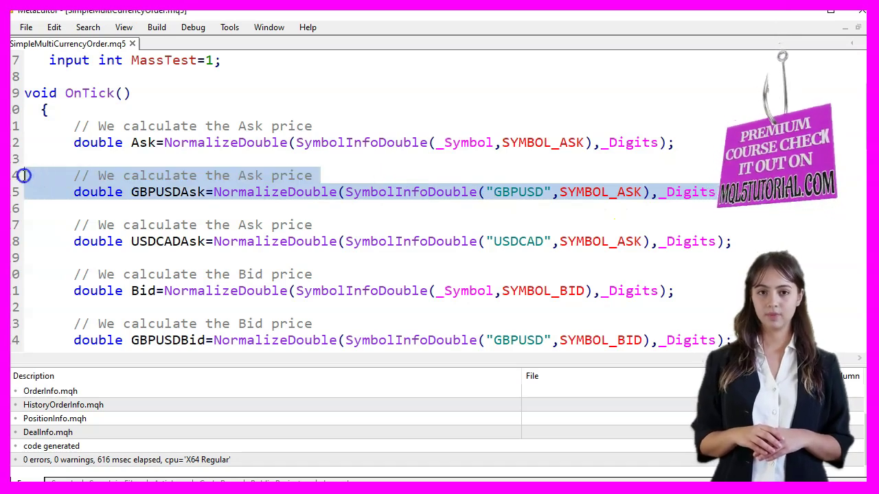
double_click(519, 192)
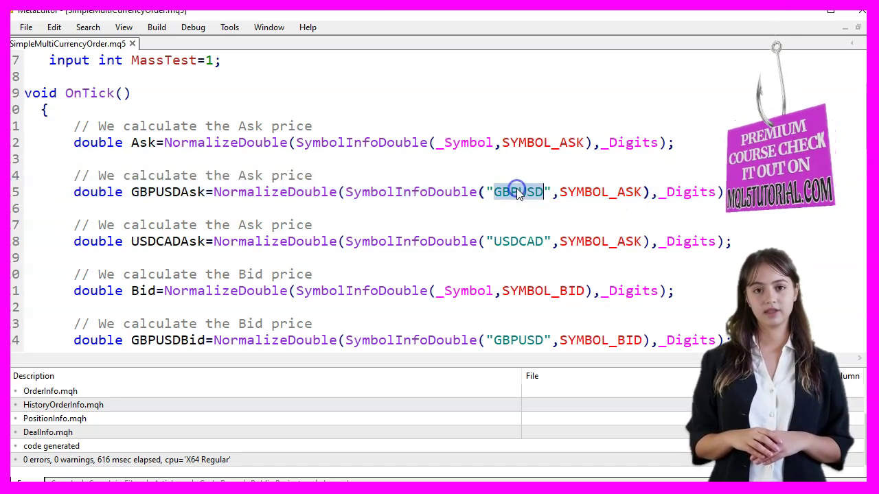
click(519, 241)
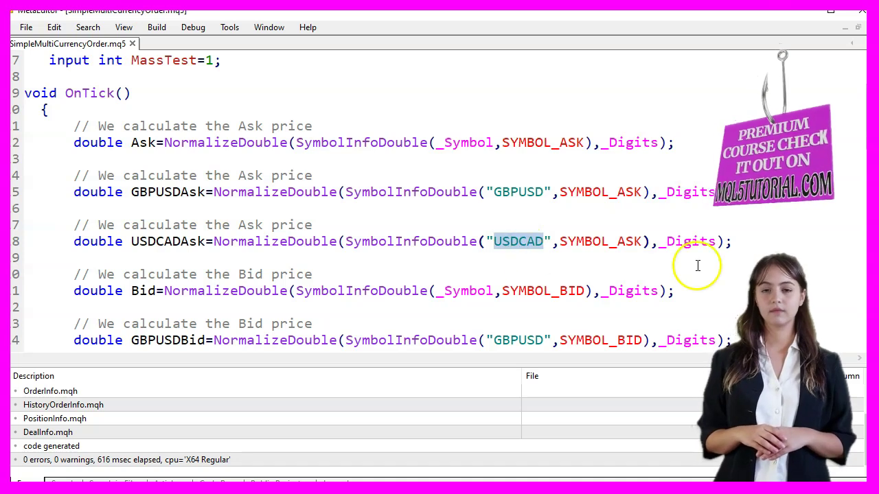
drag(685, 291, 402, 261)
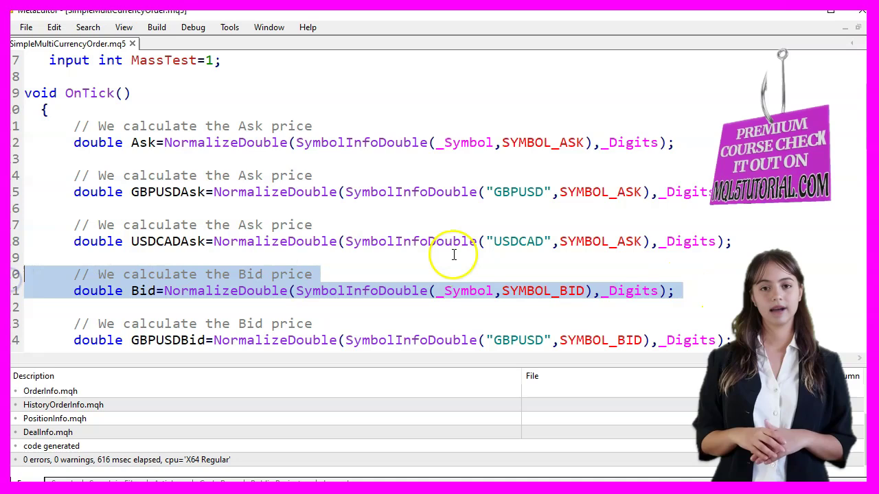
scroll(453, 254, down, 1)
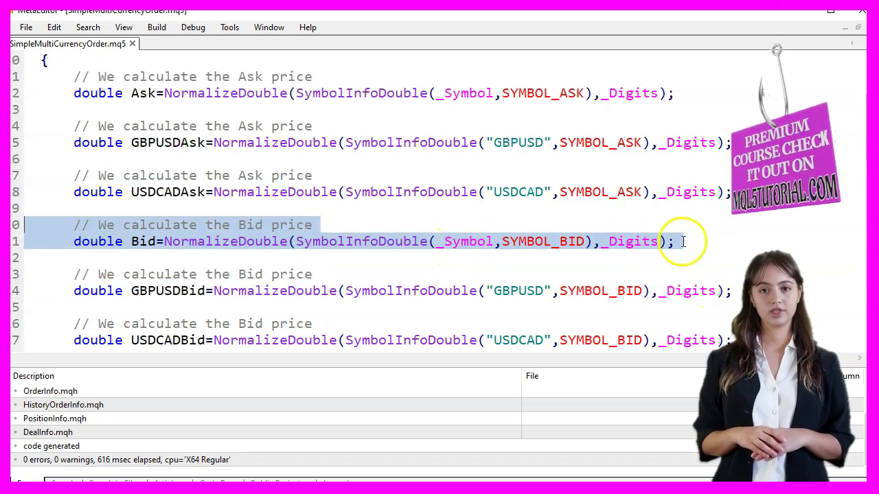
scroll(679, 241, down, 1)
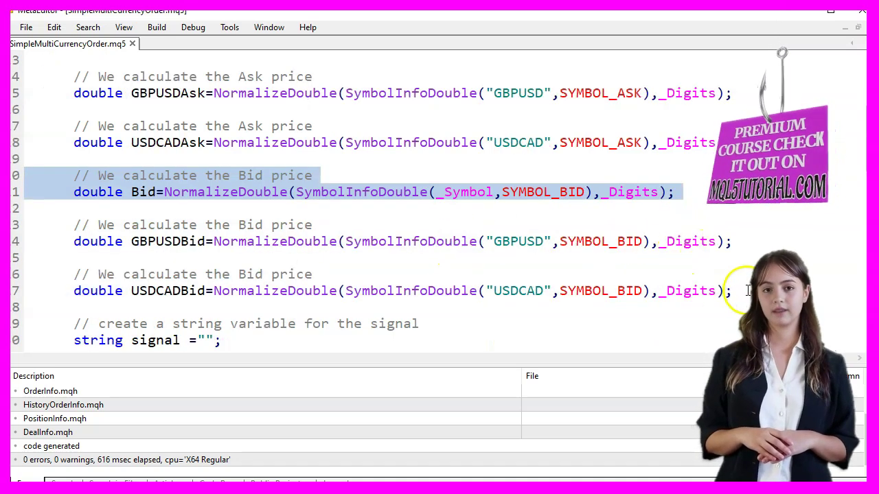
drag(746, 291, 28, 226)
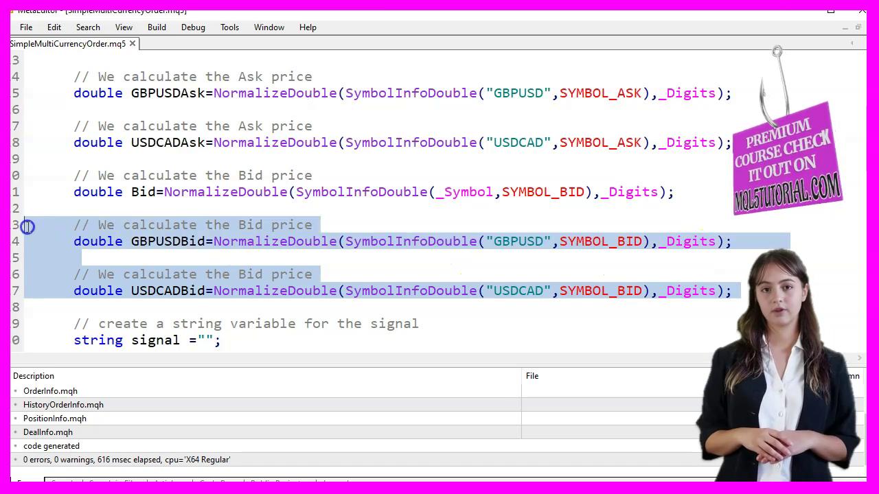
drag(251, 341, 38, 329)
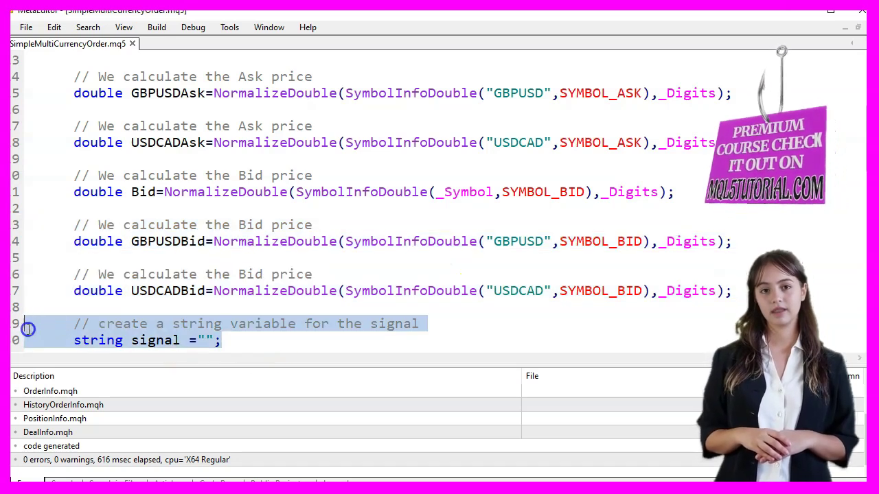
scroll(354, 252, down, 1)
scroll(308, 288, down, 1)
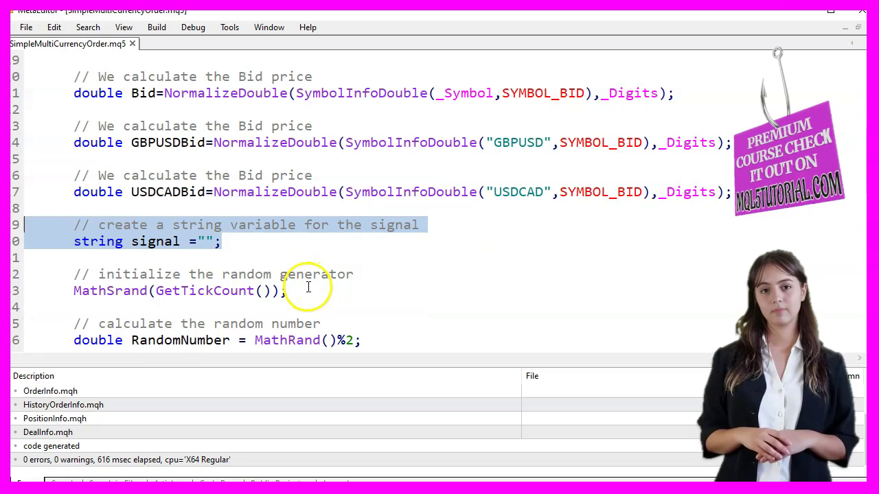
click(303, 286)
mouse_move(303, 285)
mouse_down()
mouse_move(112, 291)
mouse_move(47, 279)
mouse_up()
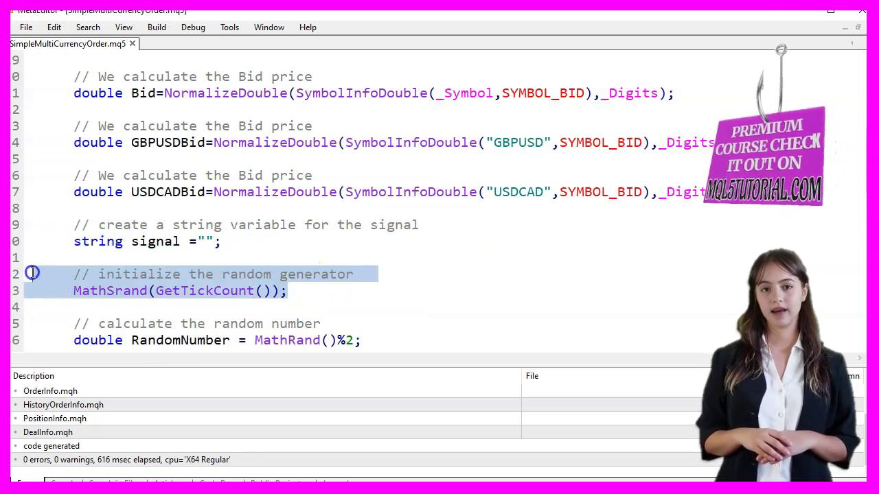
click(32, 274)
scroll(323, 291, down, 1)
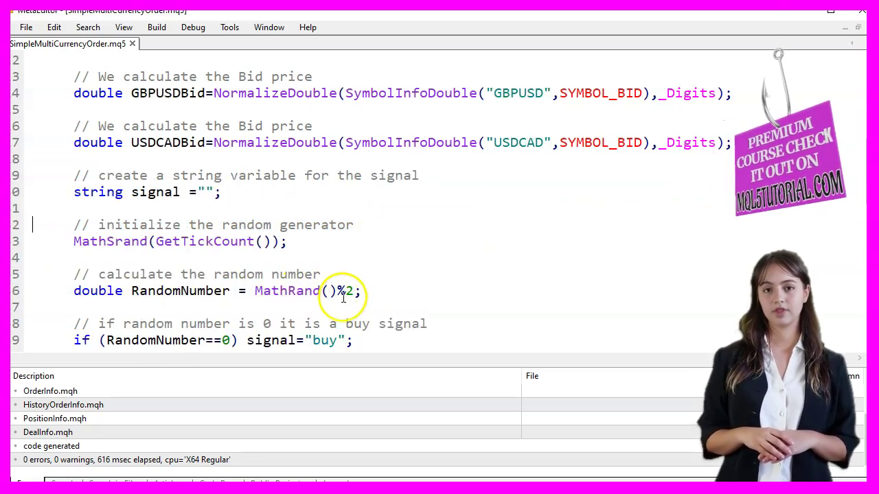
drag(362, 291, 25, 275)
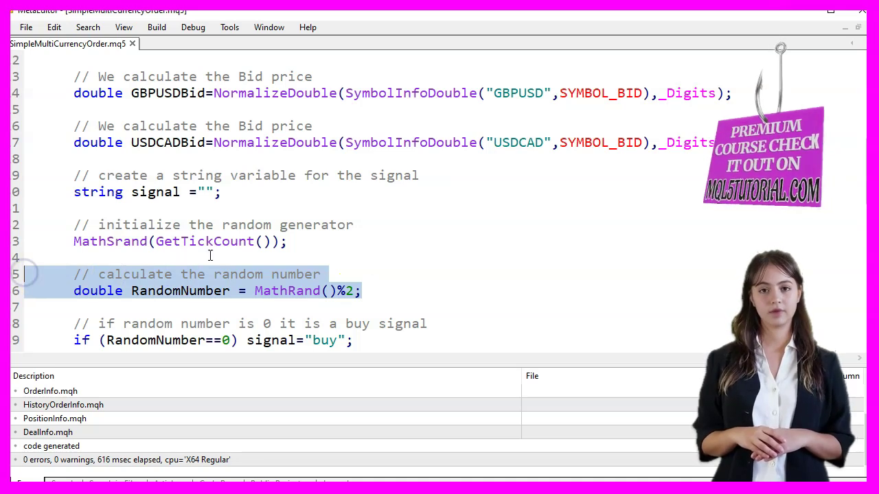
mouse_move(356, 340)
mouse_down()
mouse_move(191, 337)
mouse_move(25, 307)
mouse_up()
scroll(378, 253, down, 2)
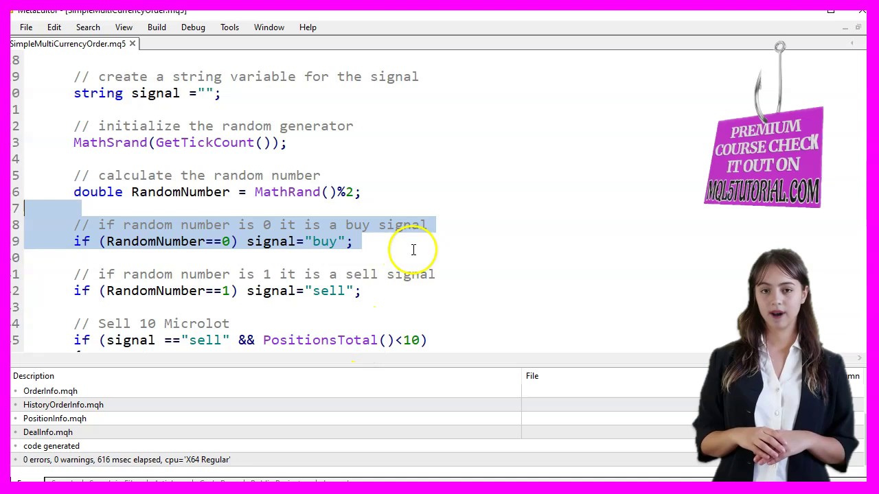
drag(372, 289, 24, 275)
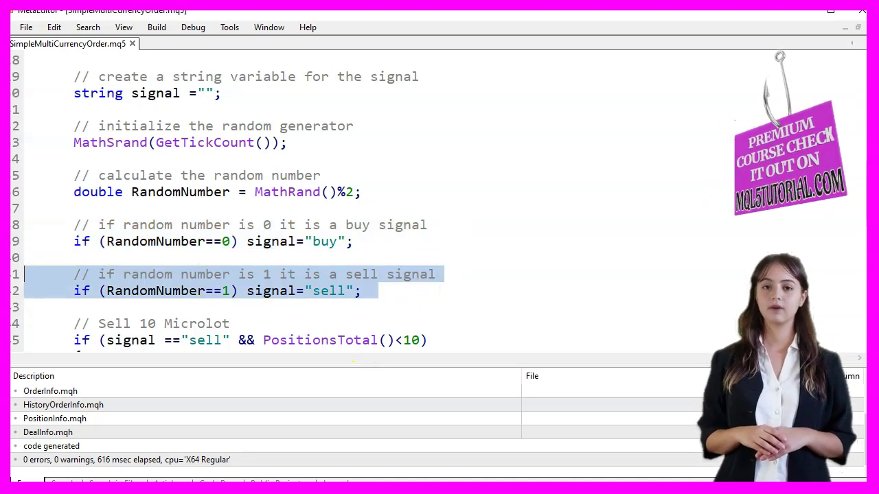
scroll(371, 232, down, 1)
drag(426, 291, 233, 274)
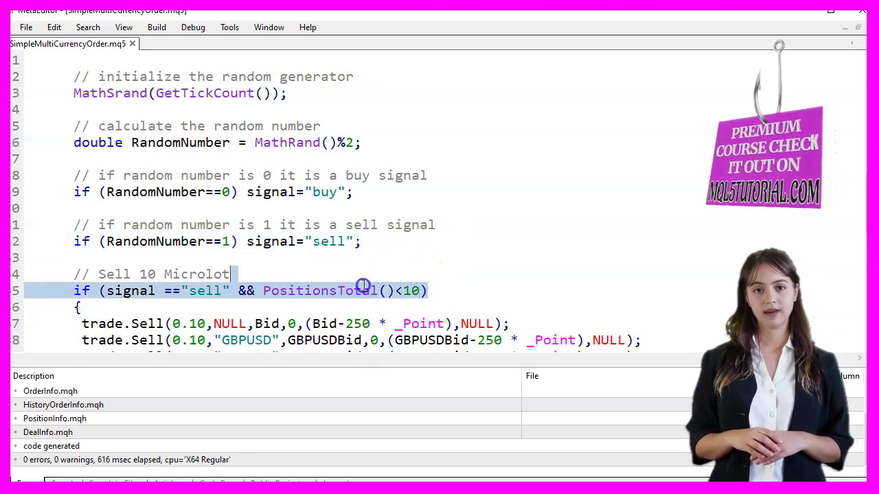
drag(363, 285, 31, 275)
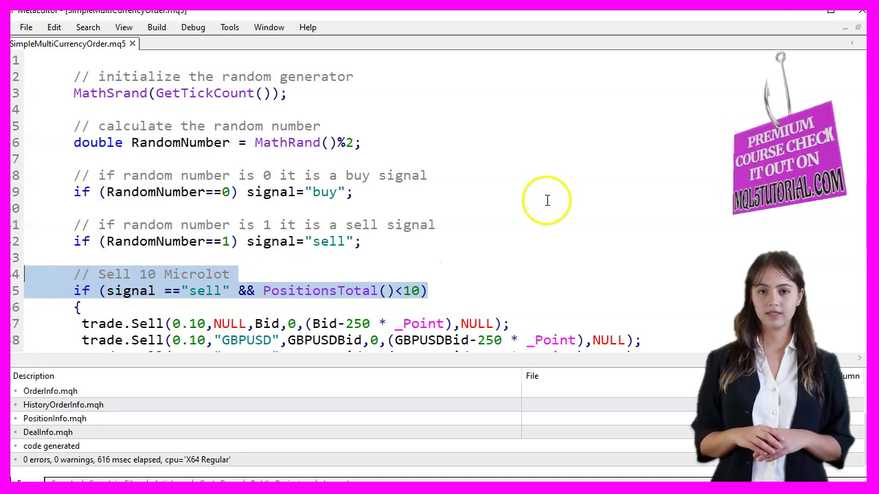
scroll(549, 201, down, 1)
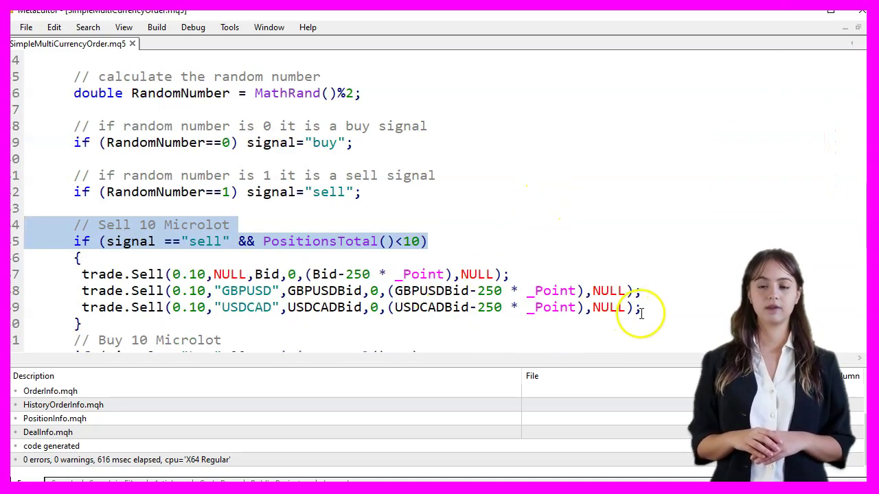
mouse_move(642, 309)
mouse_down()
mouse_move(222, 275)
mouse_move(29, 276)
mouse_up()
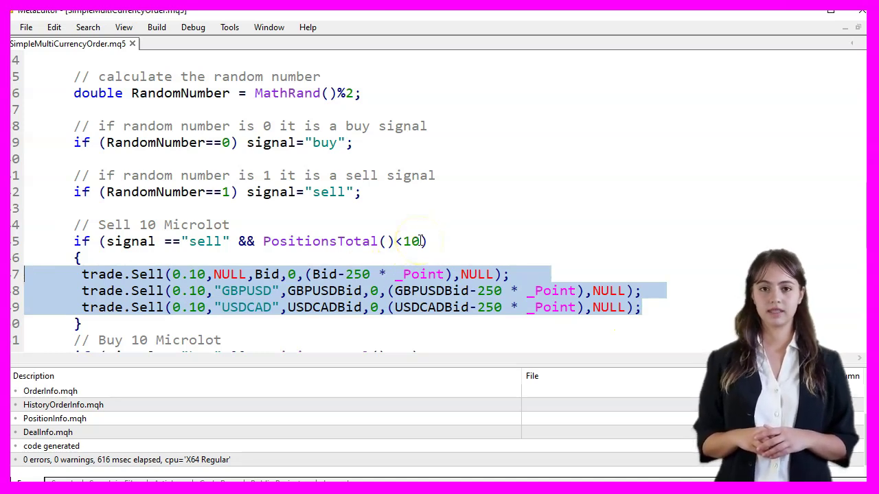
click(410, 255)
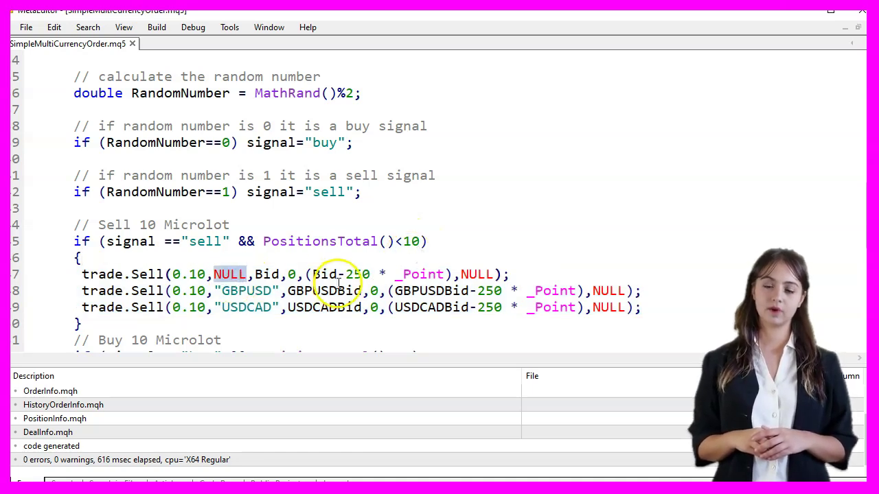
drag(371, 274, 305, 274)
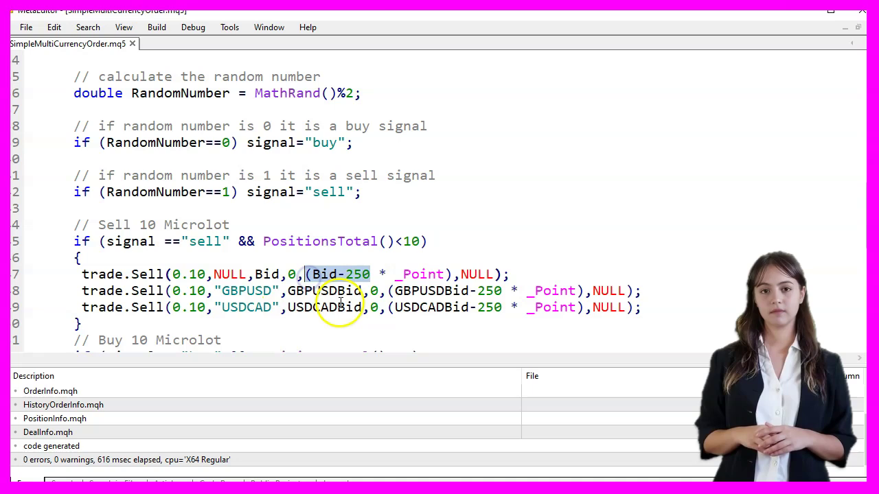
double_click(239, 291)
double_click(244, 307)
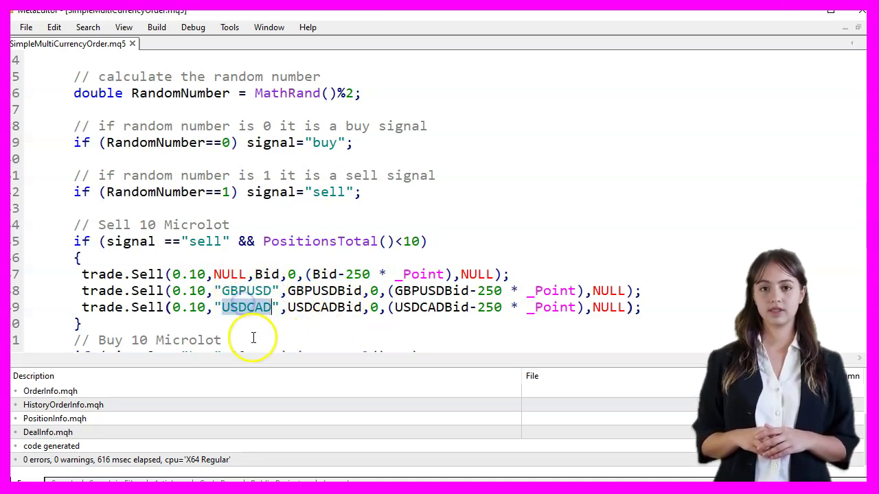
scroll(318, 249, down, 2)
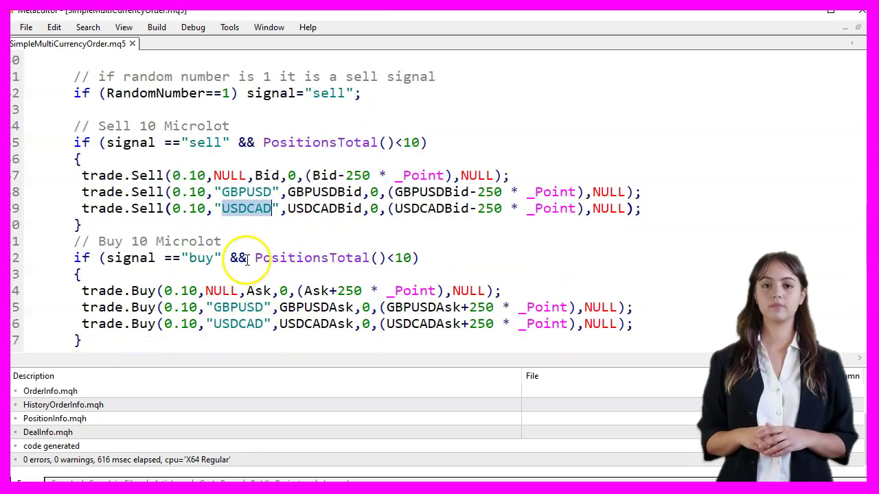
drag(425, 266, 34, 245)
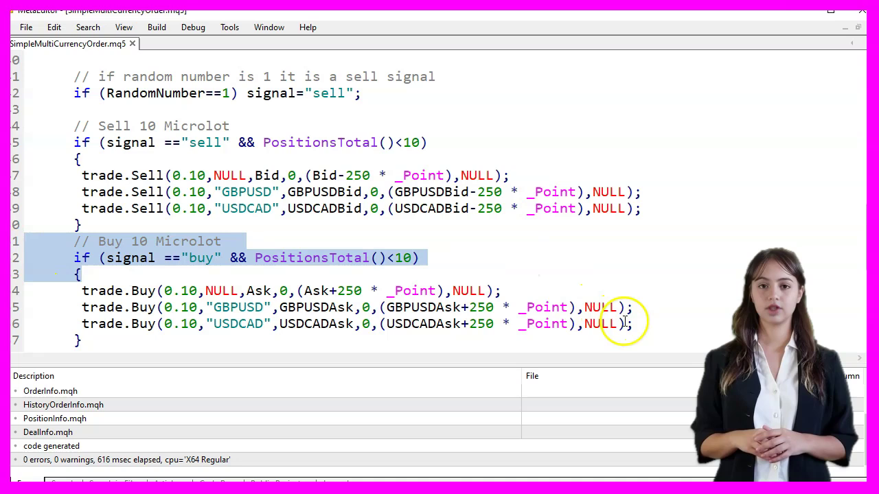
drag(637, 324, 24, 274)
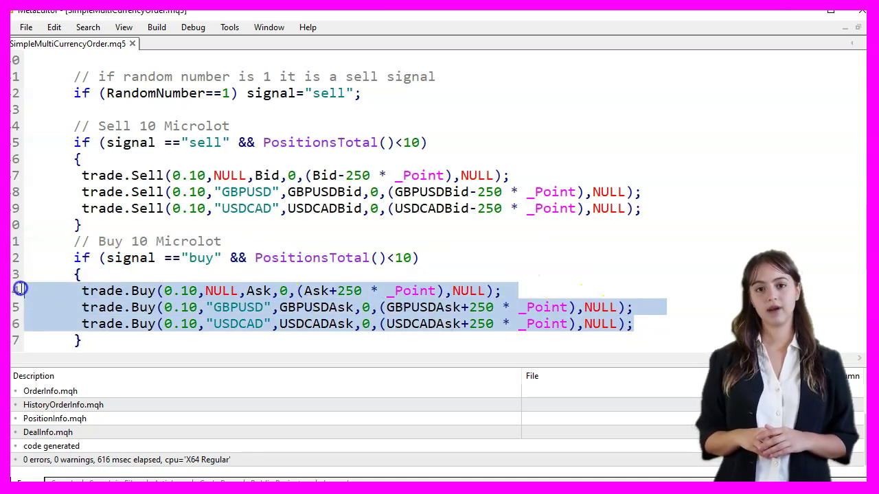
click(273, 297)
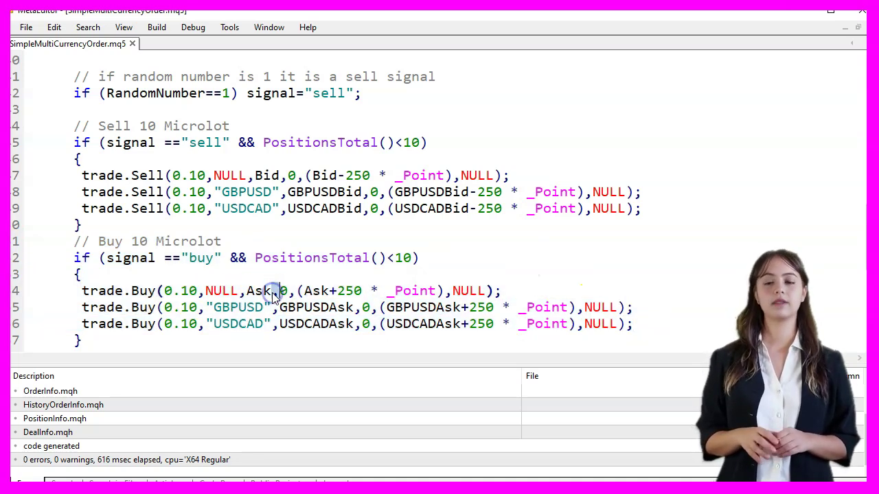
drag(338, 291, 377, 288)
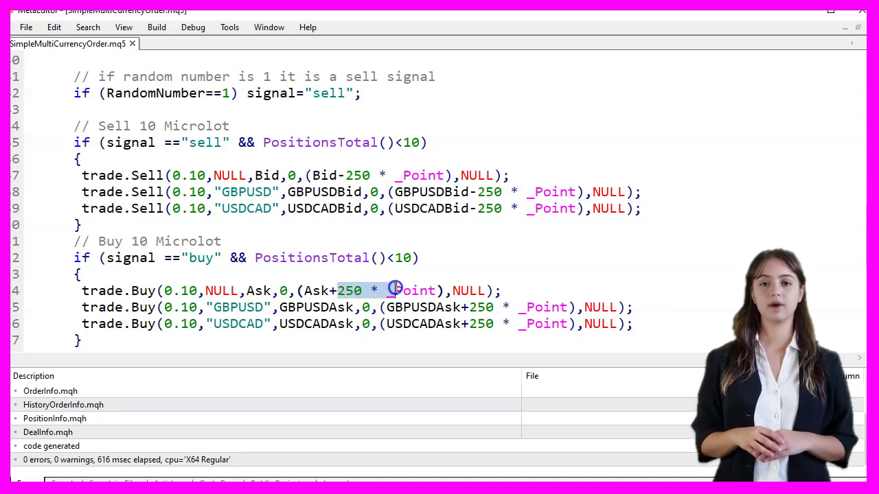
click(233, 305)
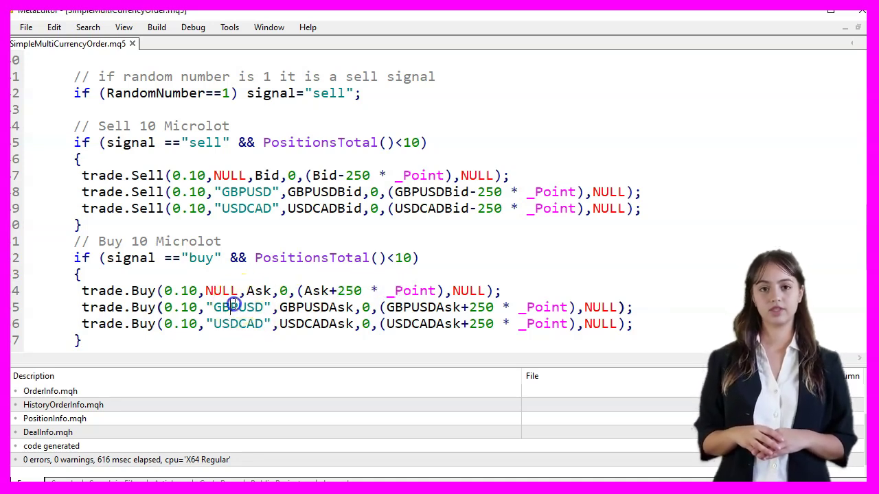
click(239, 324)
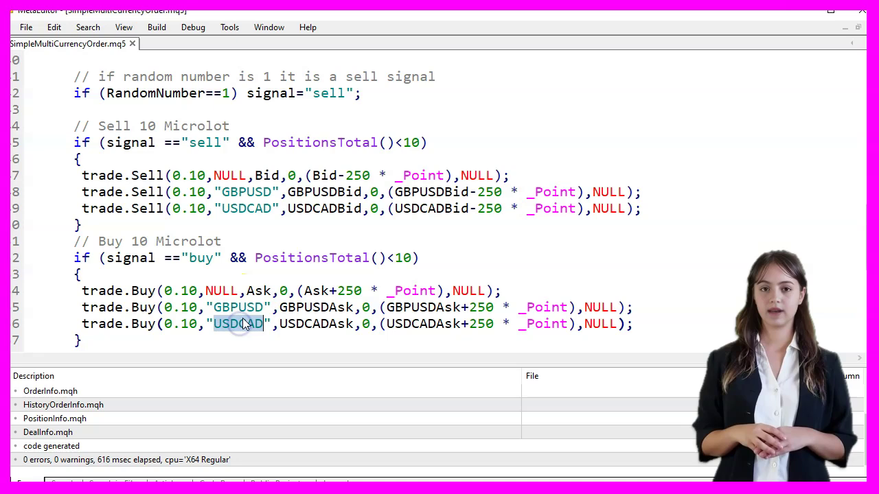
scroll(302, 244, down, 1)
scroll(302, 245, down, 1)
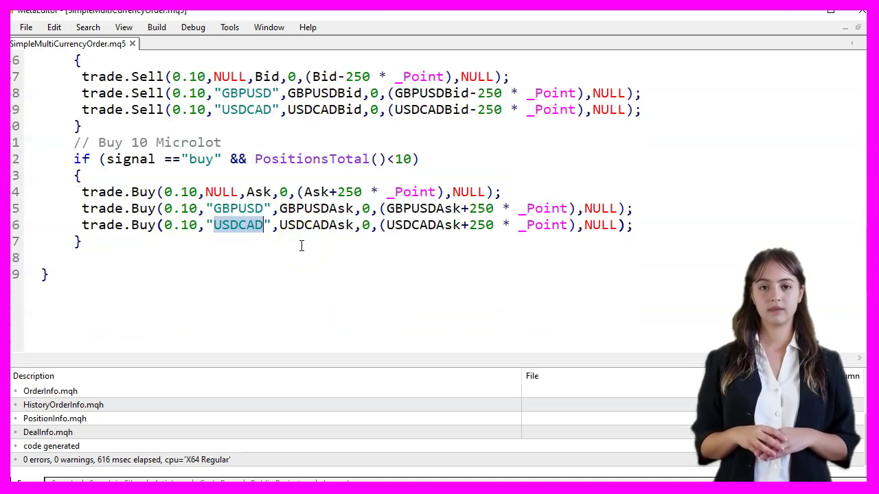
Step: Enable View > Toolbar and compile SimpleMultiCurrencyOrder with zero errors
click(126, 29)
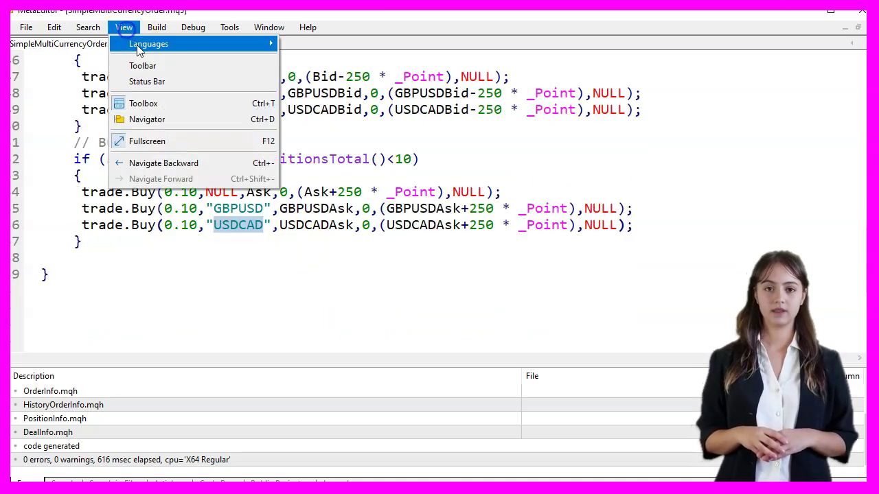
click(153, 65)
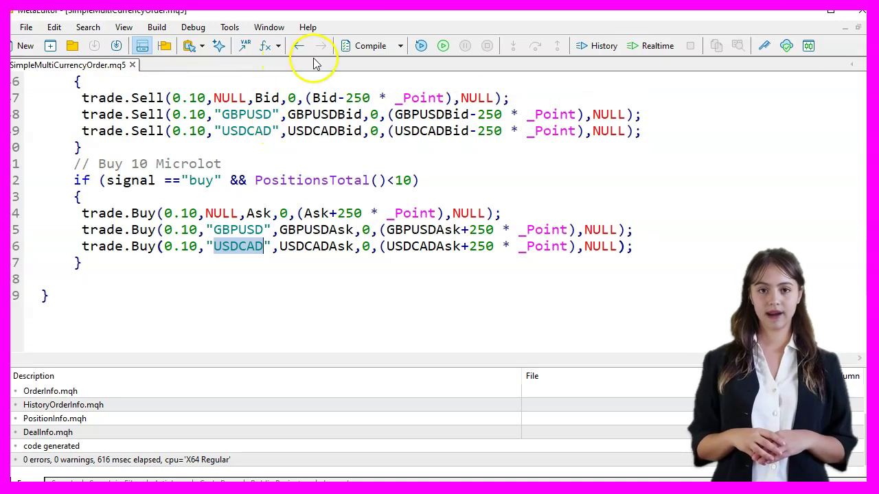
click(364, 46)
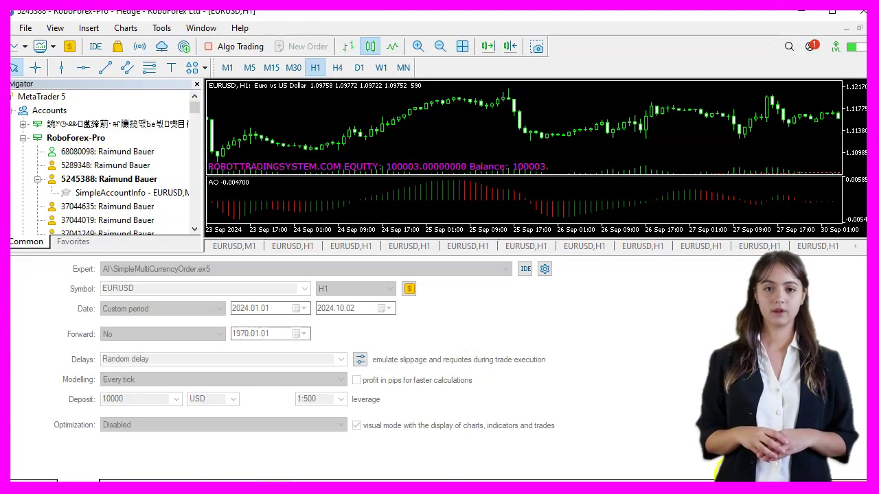
Step: Reopen the Strategy Tester, pick SimpleMultiCurrencyOrder.ex5 as Expert and start the visual backtest
click(710, 393)
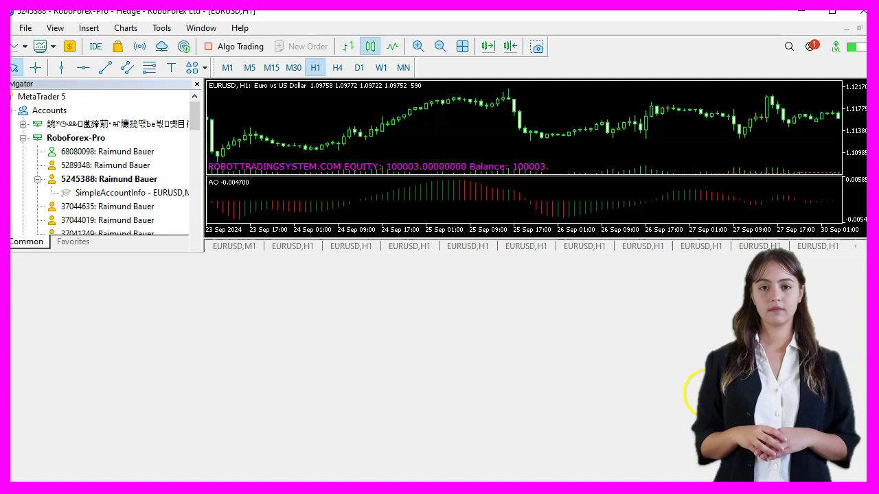
click(55, 27)
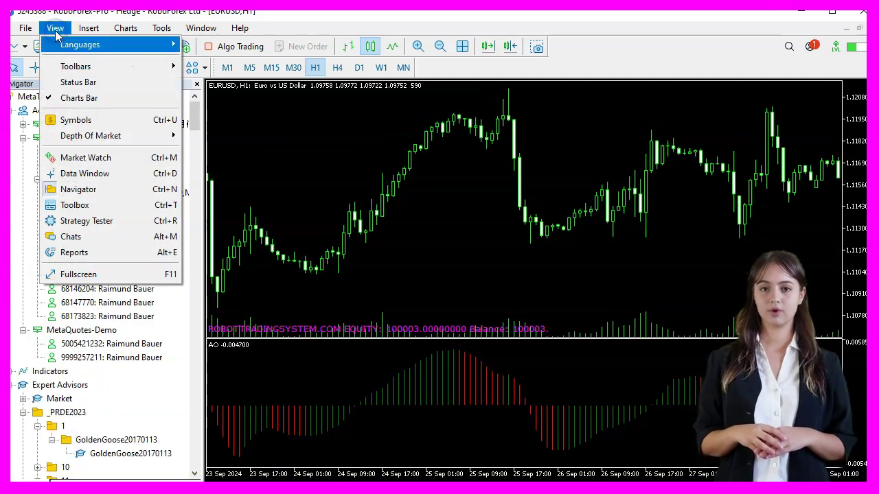
click(147, 221)
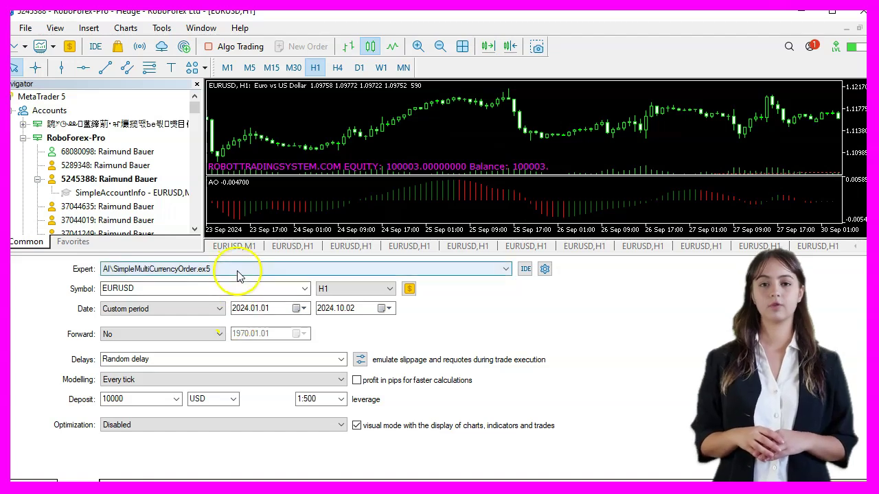
click(236, 275)
click(570, 405)
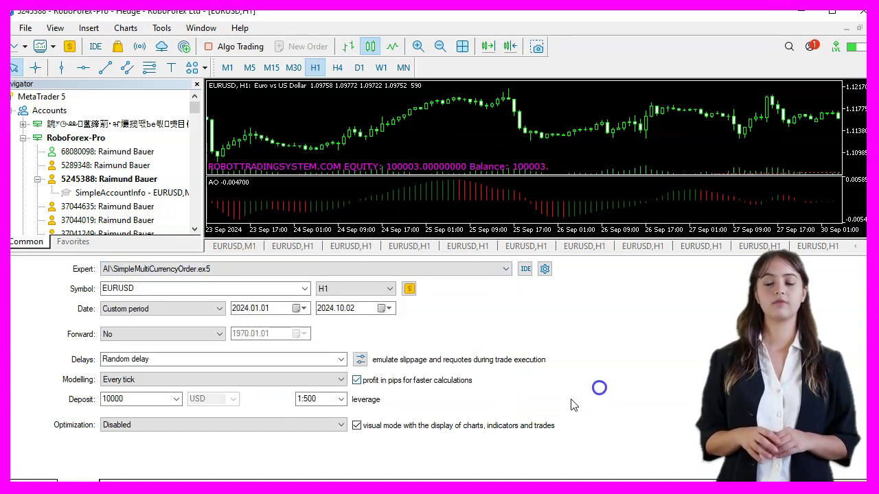
click(358, 426)
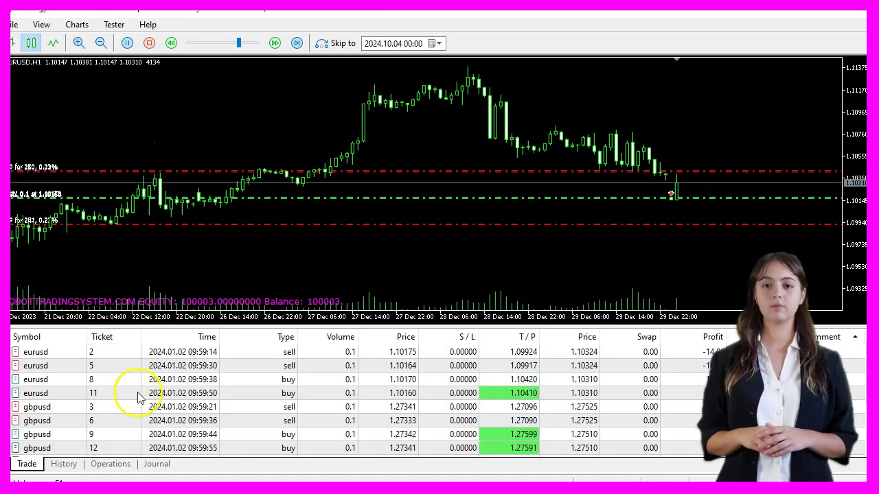
Step: Point out a USDCAD trade and the new GBPUSD trade in the Trade tab
click(59, 446)
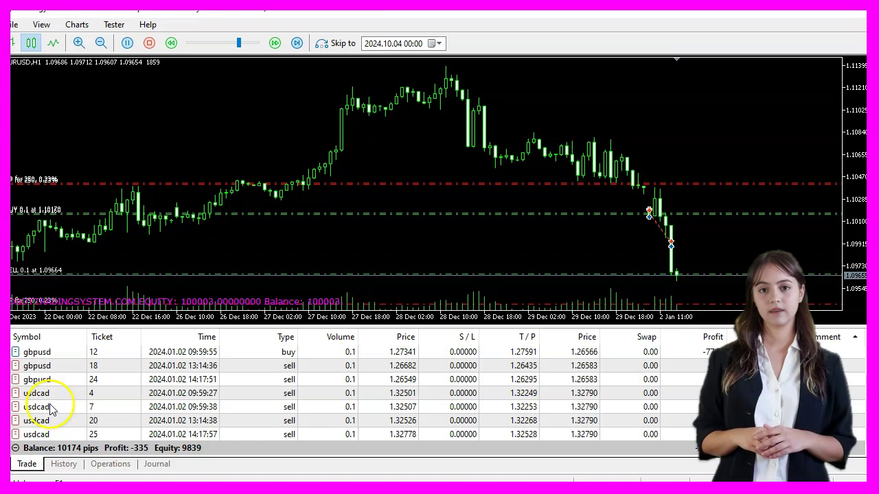
click(40, 379)
click(255, 411)
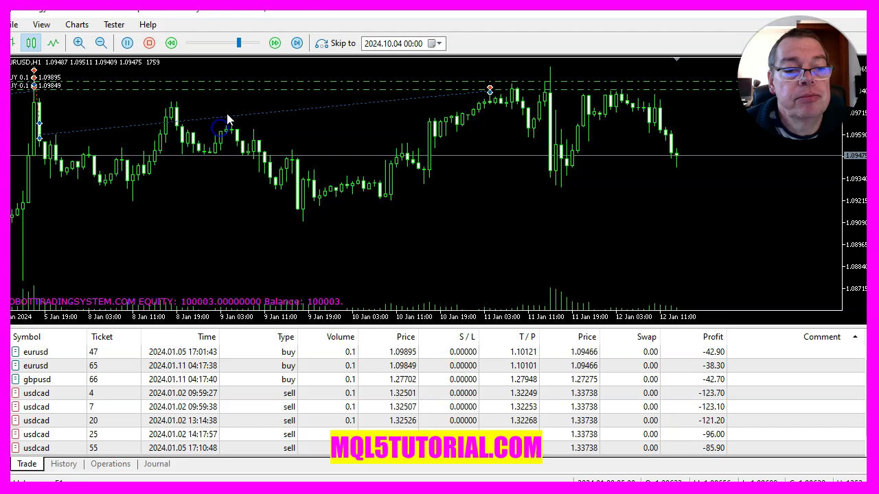
click(118, 393)
click(81, 420)
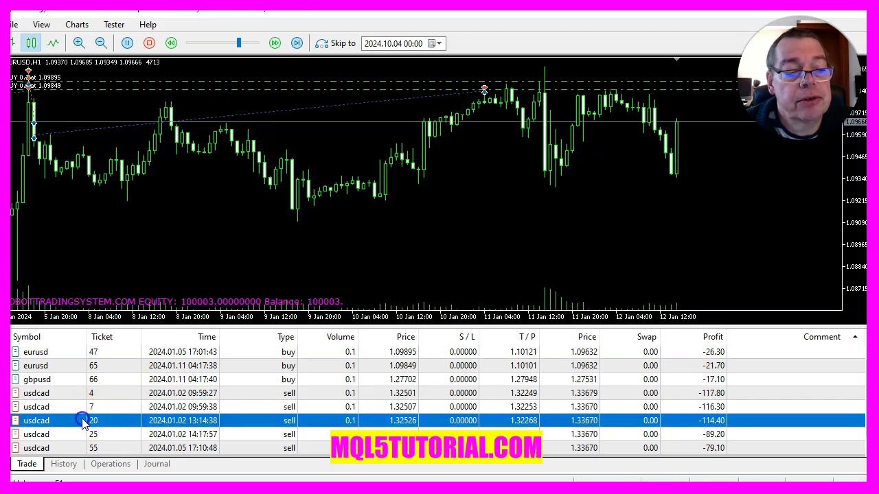
click(99, 365)
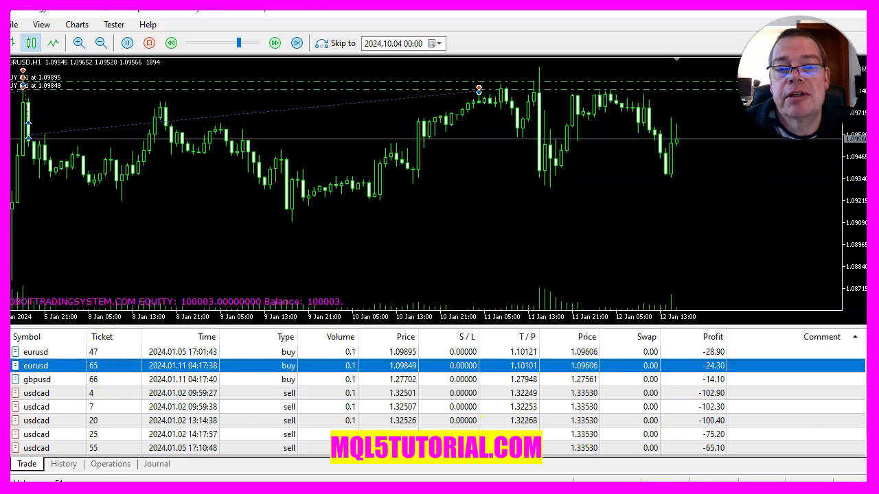